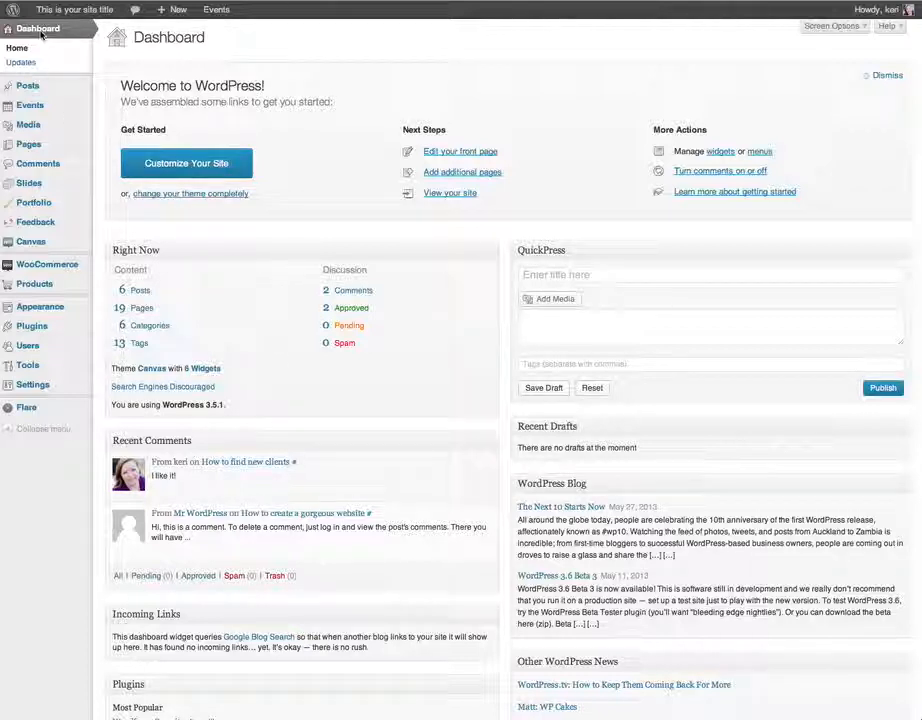
Step: Open the Header section of the Canvas theme's Styling & Layout options
left_click(28, 246)
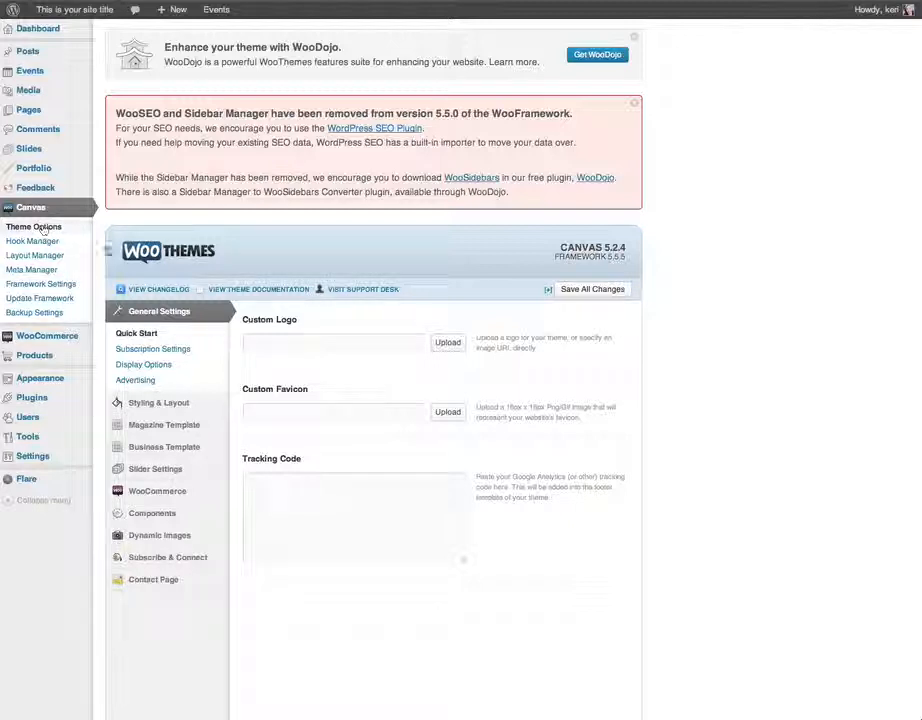
scroll(187, 321, "down", 2)
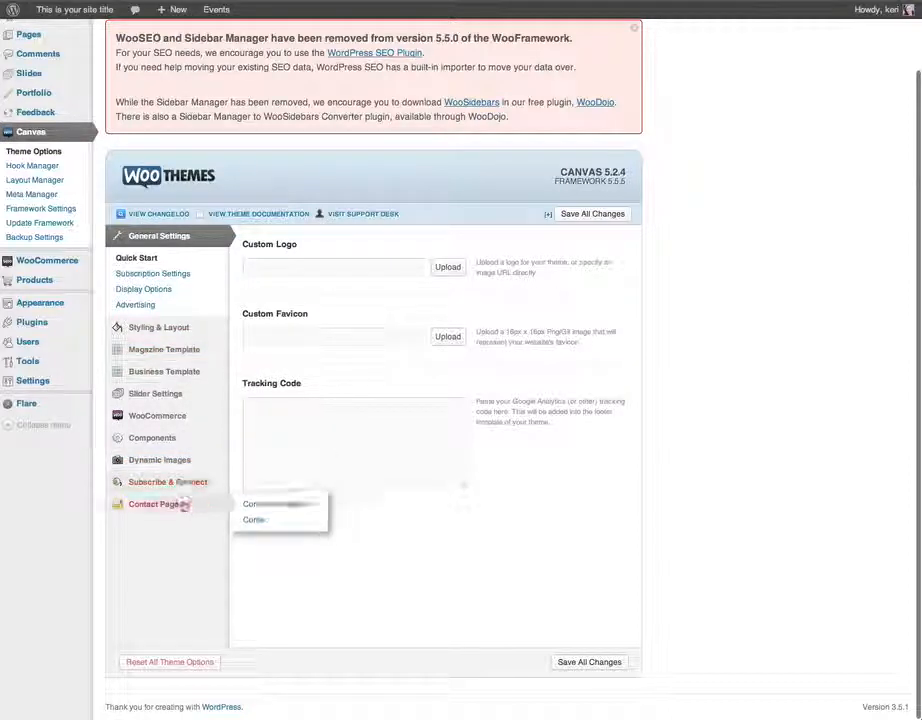
left_click(190, 329)
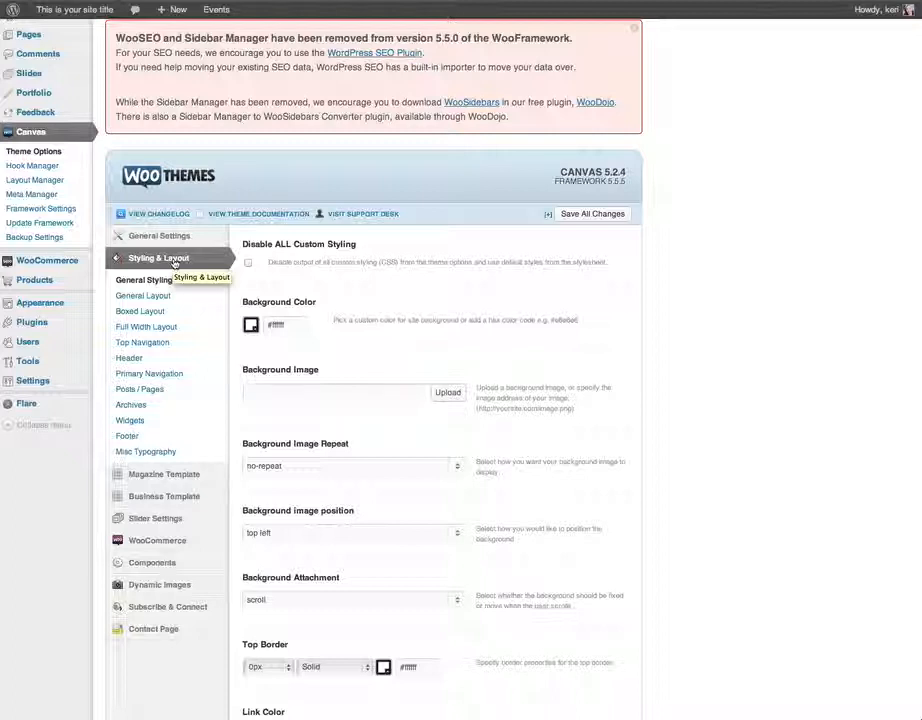
left_click(133, 364)
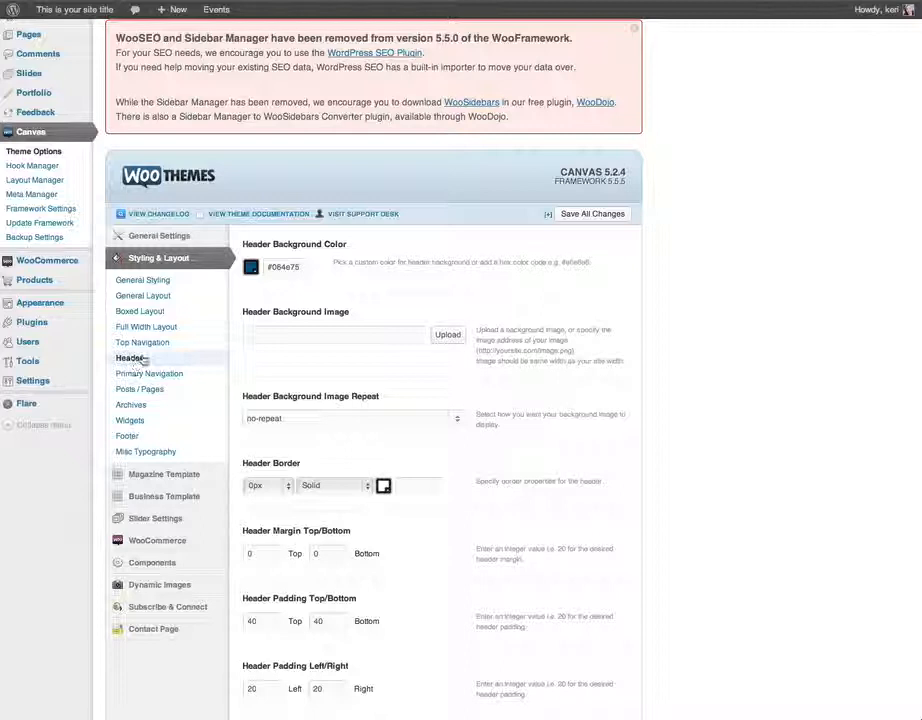
Step: View the live site for reference and return to the theme's Header styling options
mouse_move(100, 16)
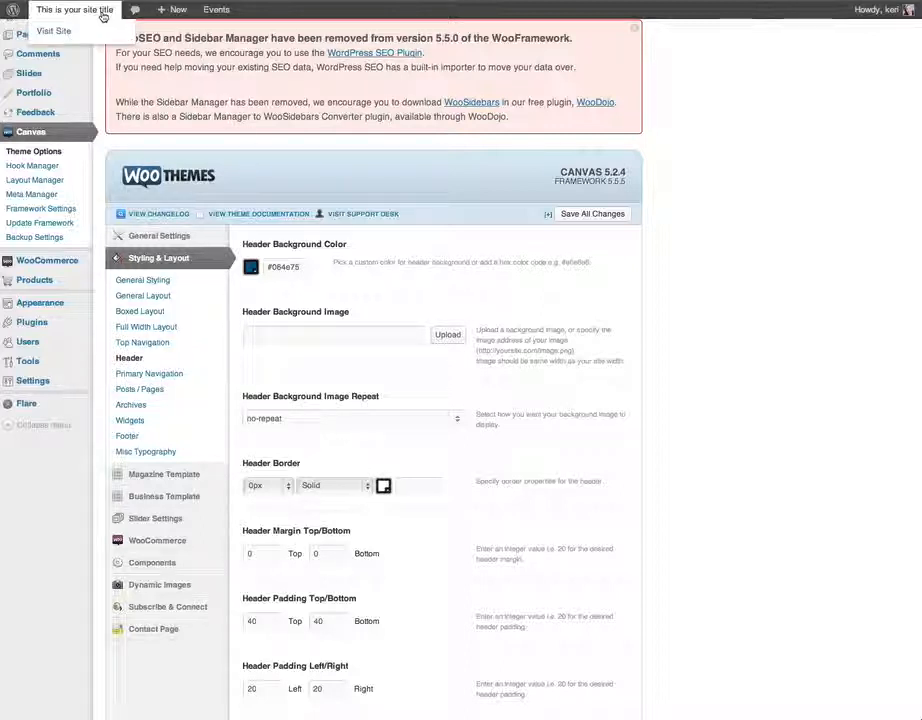
left_click(103, 16)
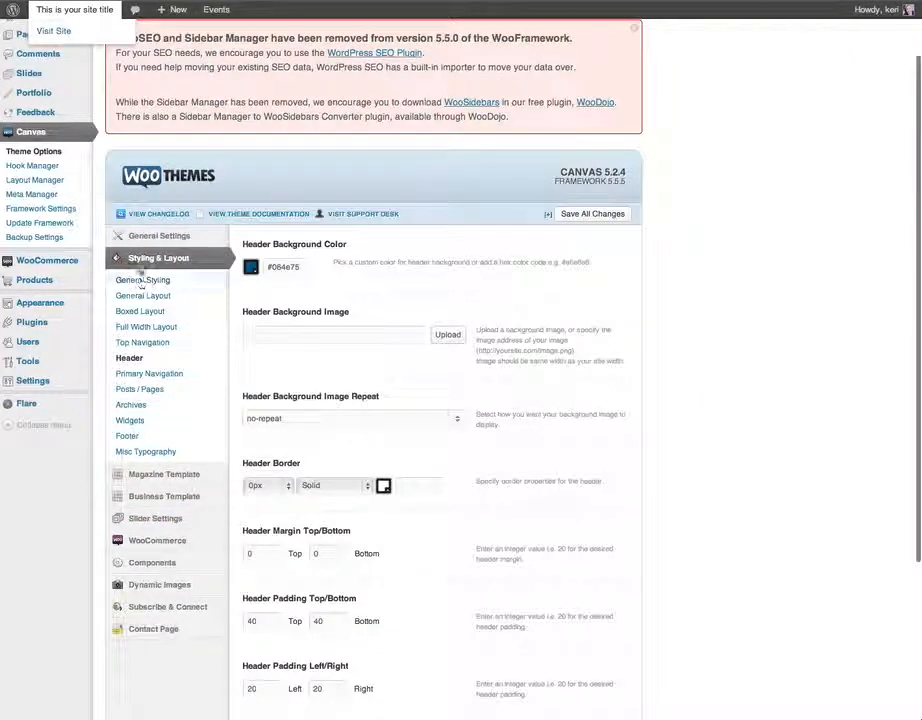
left_click(134, 362)
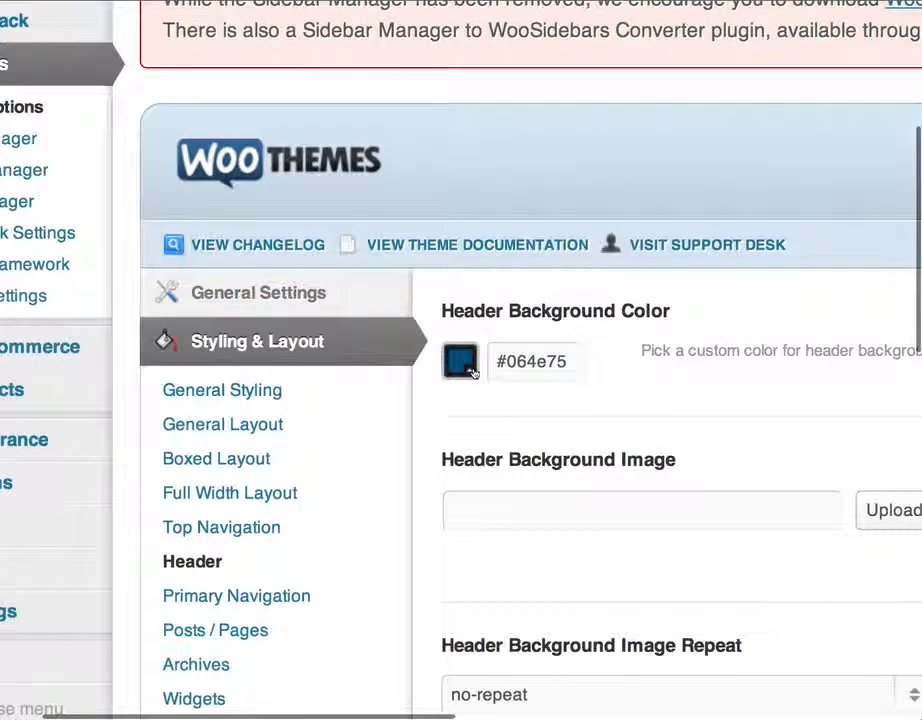
Step: Set the header background color to purple #71108f
left_click(462, 362)
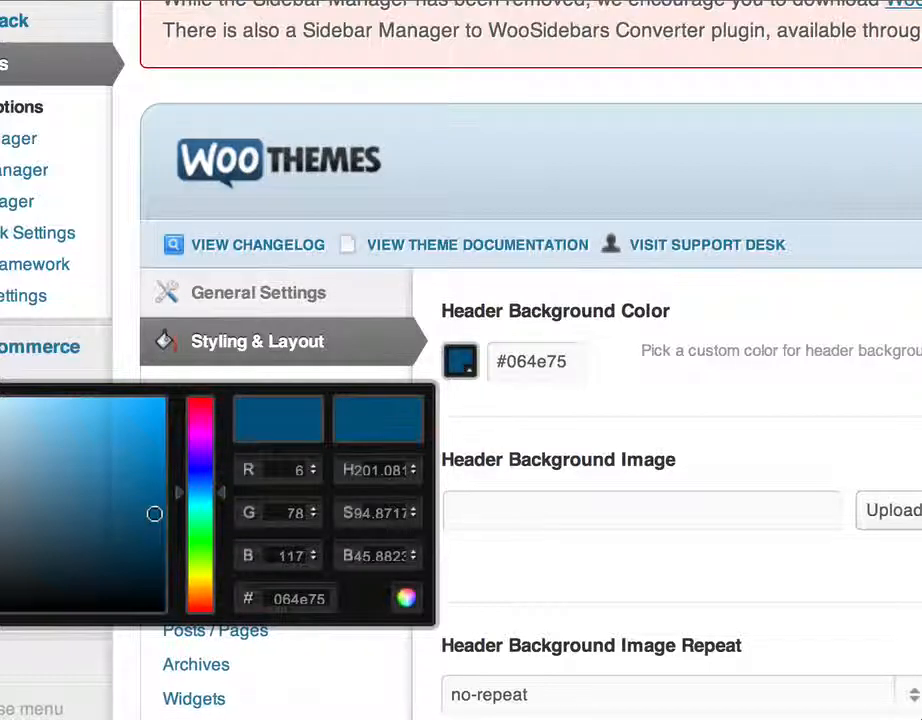
mouse_move(146, 512)
left_mouse_down()
mouse_move(119, 488)
mouse_move(142, 492)
left_mouse_up()
left_click_drag(219, 492, 222, 440)
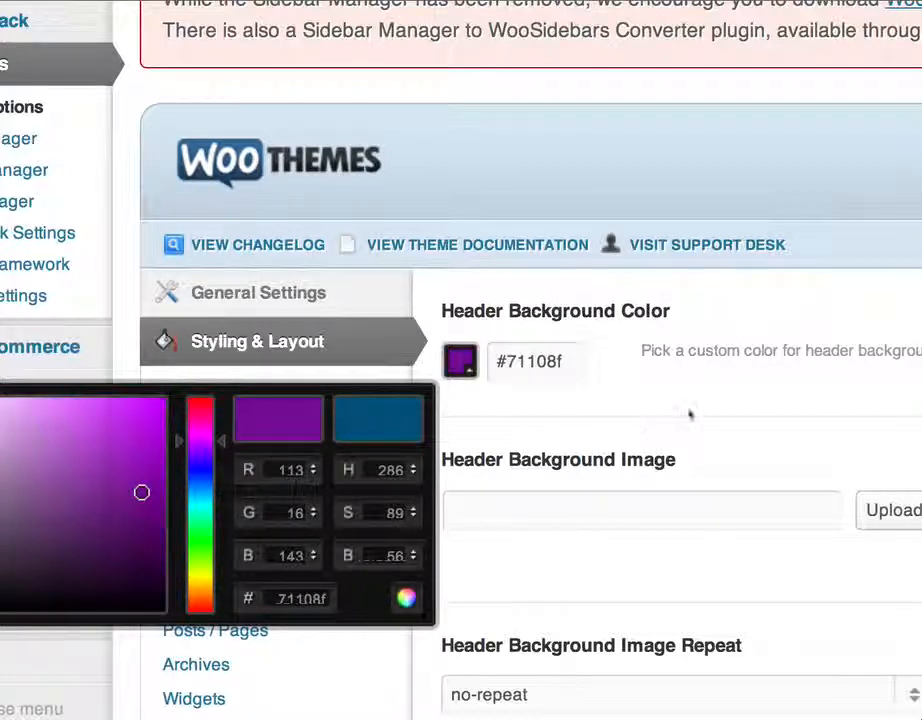
left_click(596, 441)
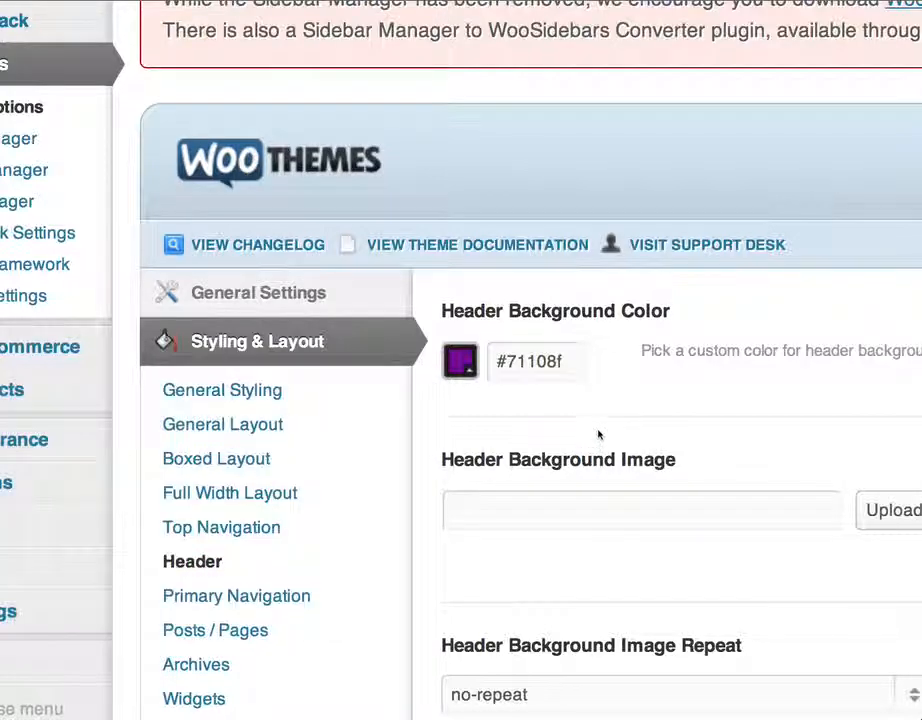
scroll(599, 434, "up", 4)
scroll(599, 434, "right", 5)
scroll(620, 381, "left", 5)
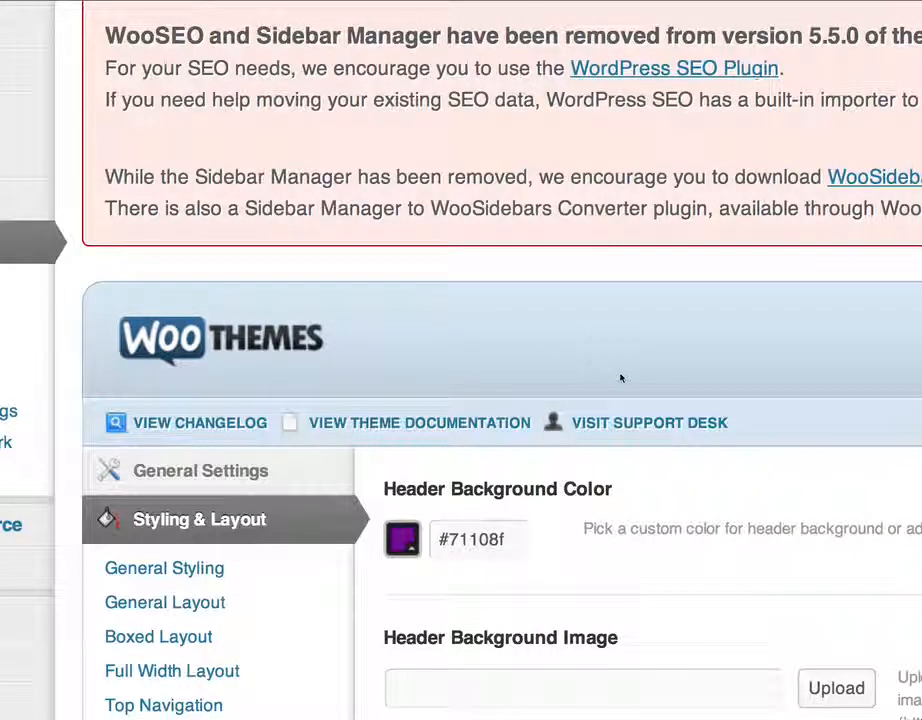
scroll(620, 376, "down", 5)
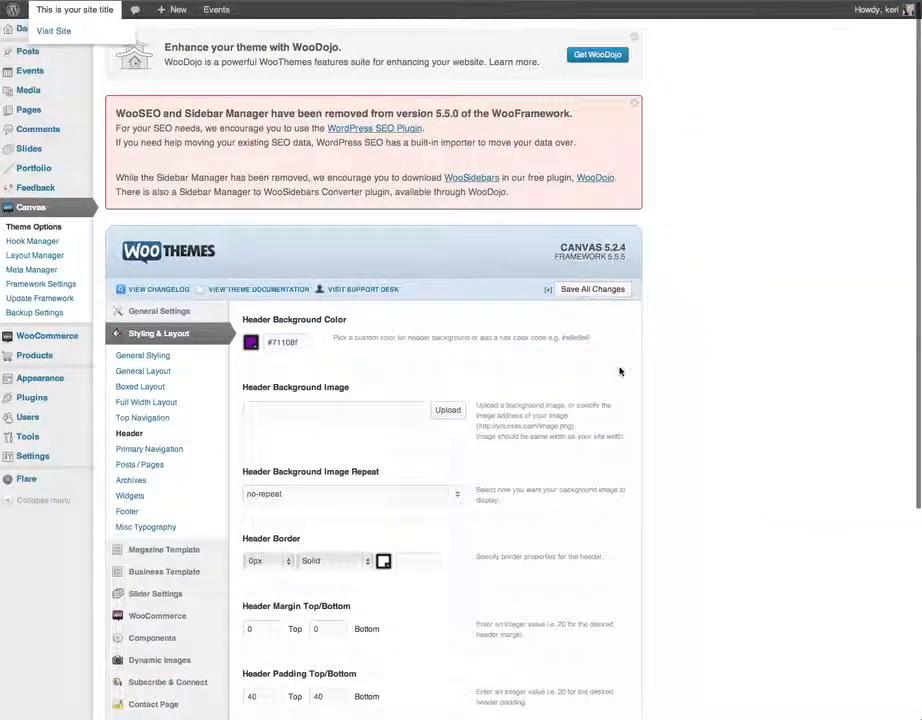
Step: Examine the Primary Navigation styling options, from background and font style to hover colors, borders, rounded corners and icons
left_click(146, 455)
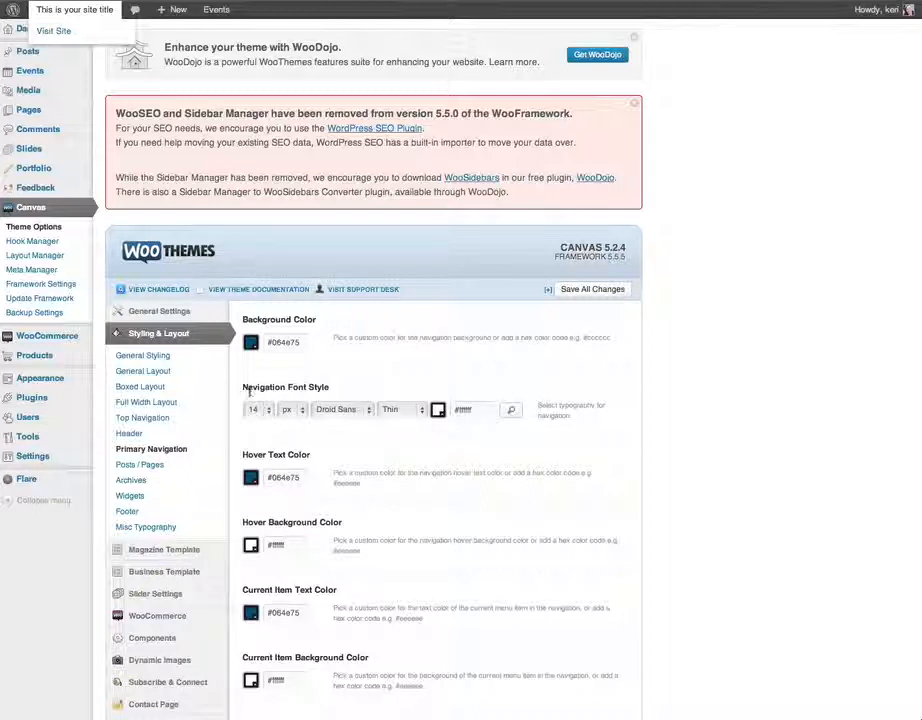
left_click_drag(245, 389, 348, 389)
left_click(315, 390)
scroll(255, 474, "down", 1)
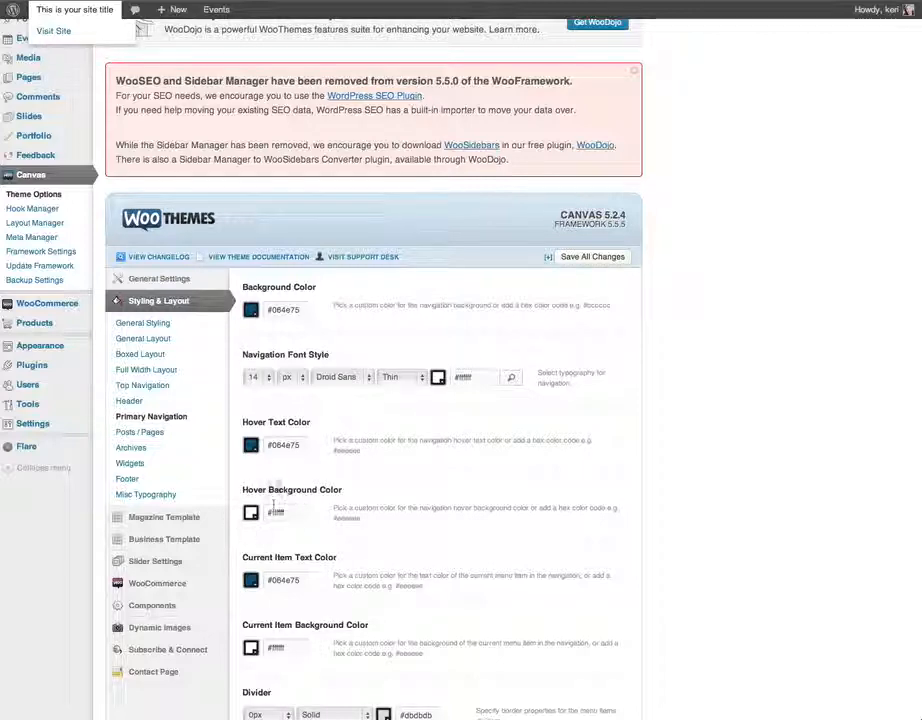
scroll(454, 503, "up", 1)
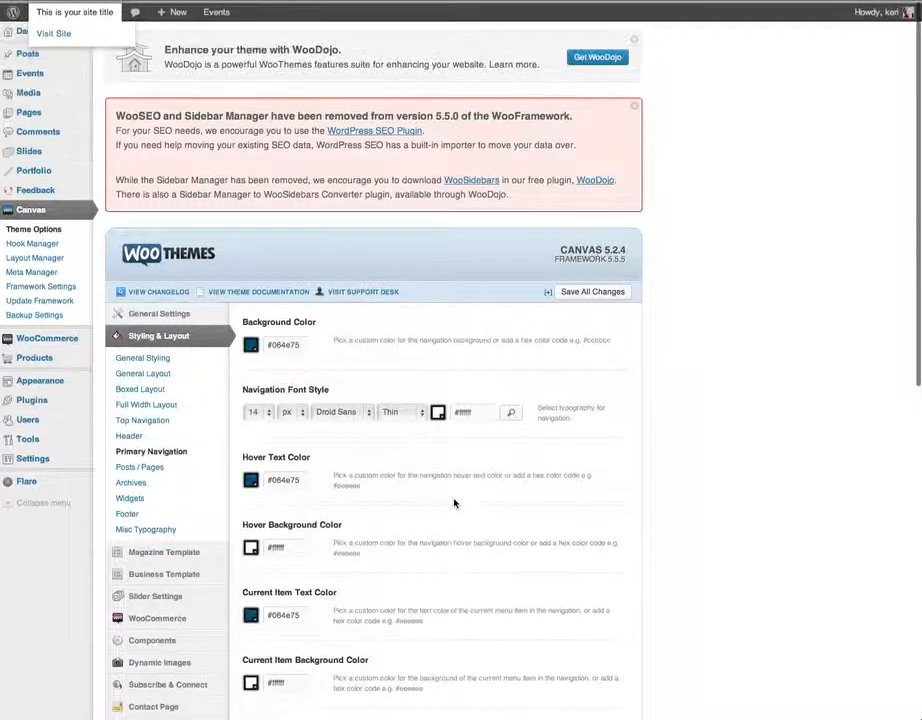
scroll(454, 503, "down", 10)
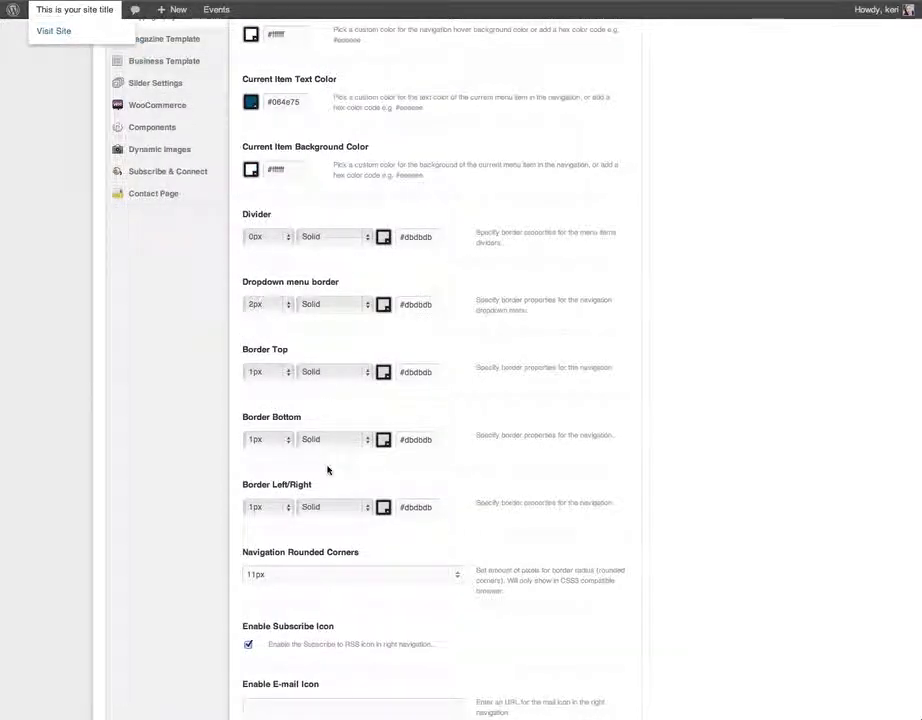
scroll(328, 469, "down", 3)
scroll(328, 469, "up", 12)
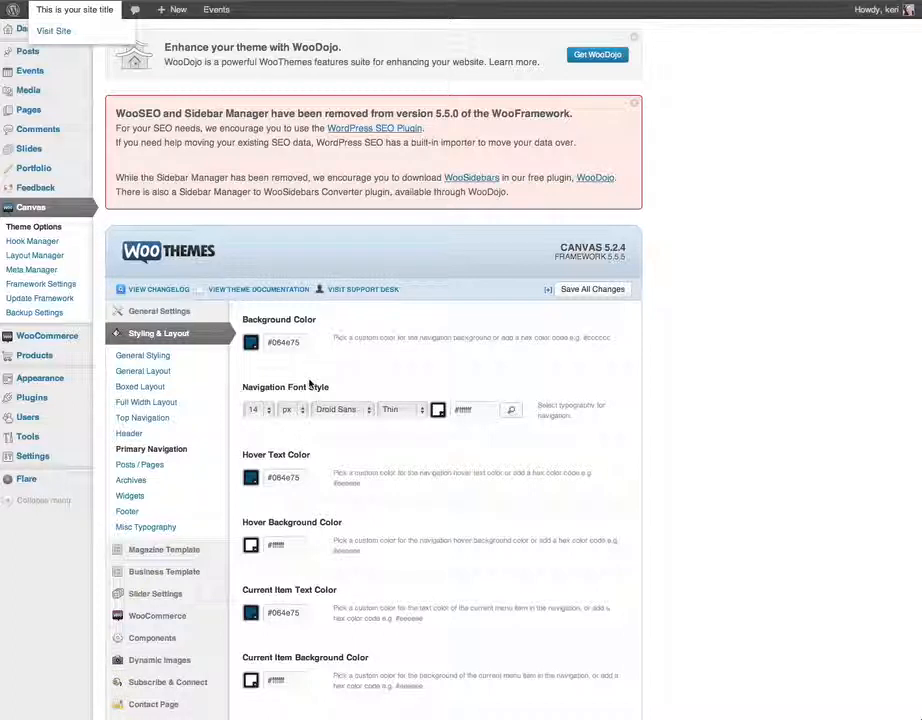
Step: Examine the Posts / Pages styling options for title, meta and text fonts, borders and the post author section
left_click(145, 466)
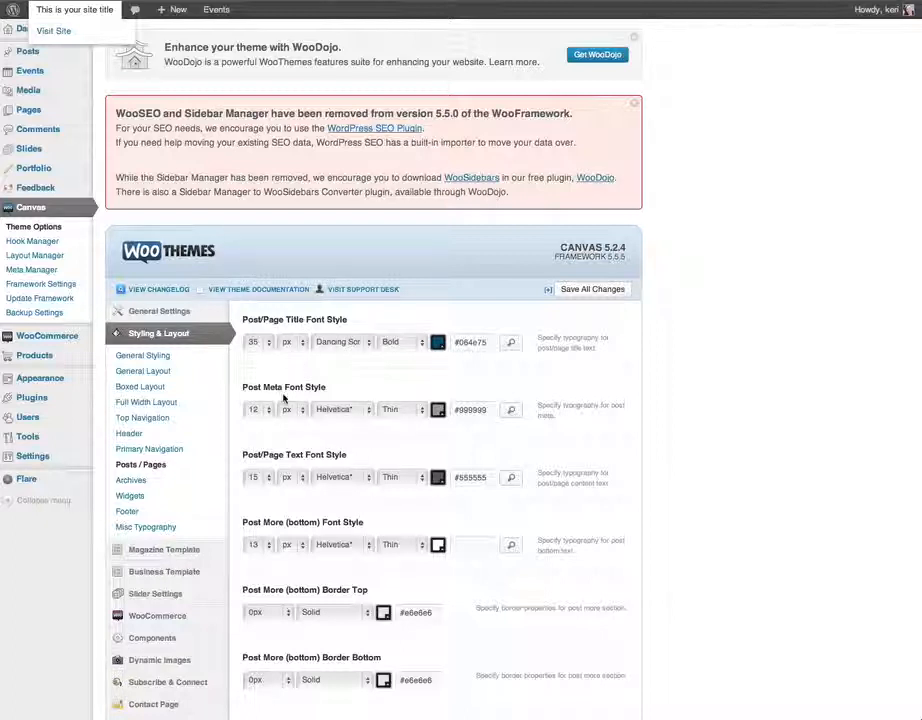
scroll(284, 398, "down", 1)
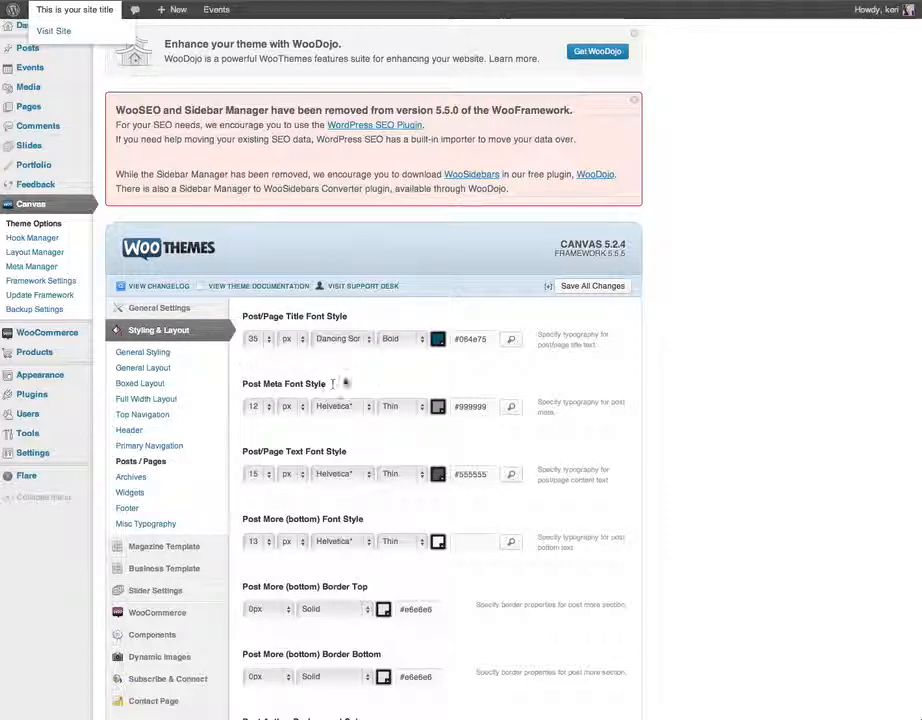
scroll(340, 383, "down", 3)
scroll(345, 382, "down", 2)
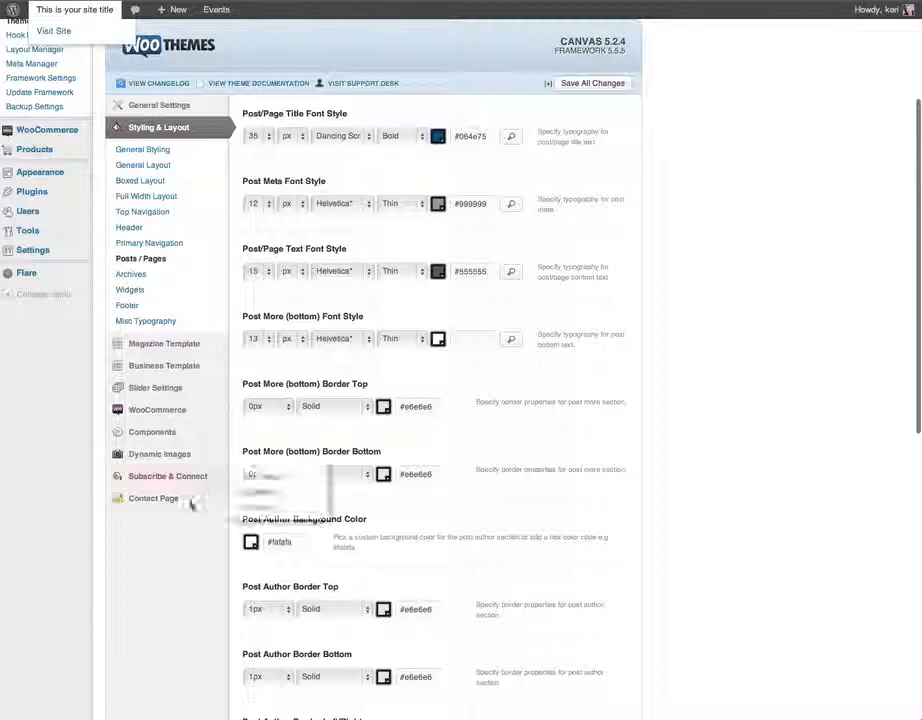
scroll(351, 518, "down", 4)
scroll(353, 520, "down", 5)
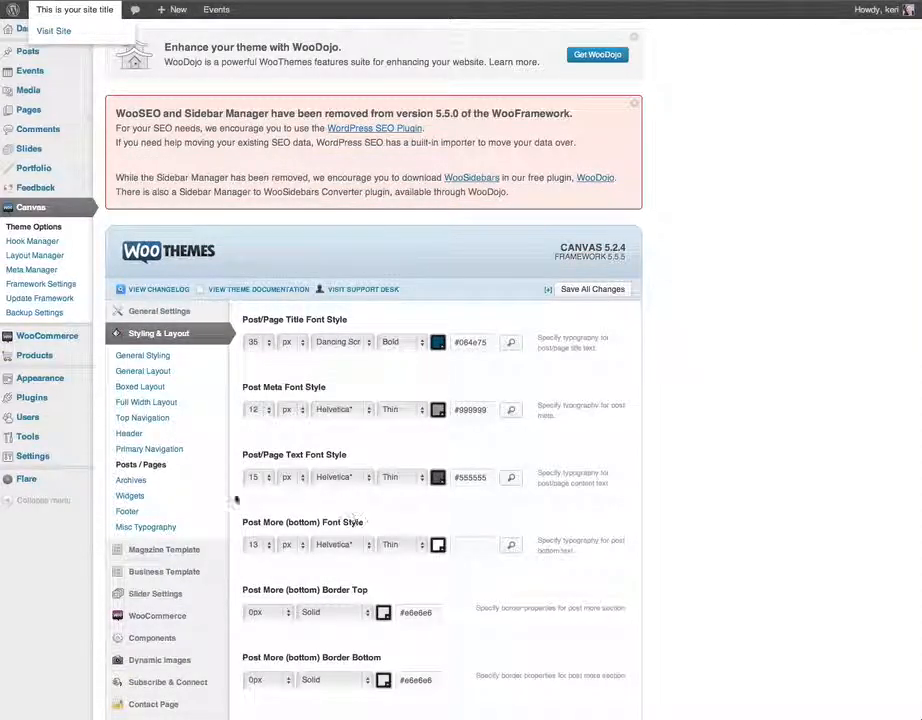
Step: Examine the Archives header options and the Widgets options for background, border, padding, title, text and tabs styling
left_click(134, 483)
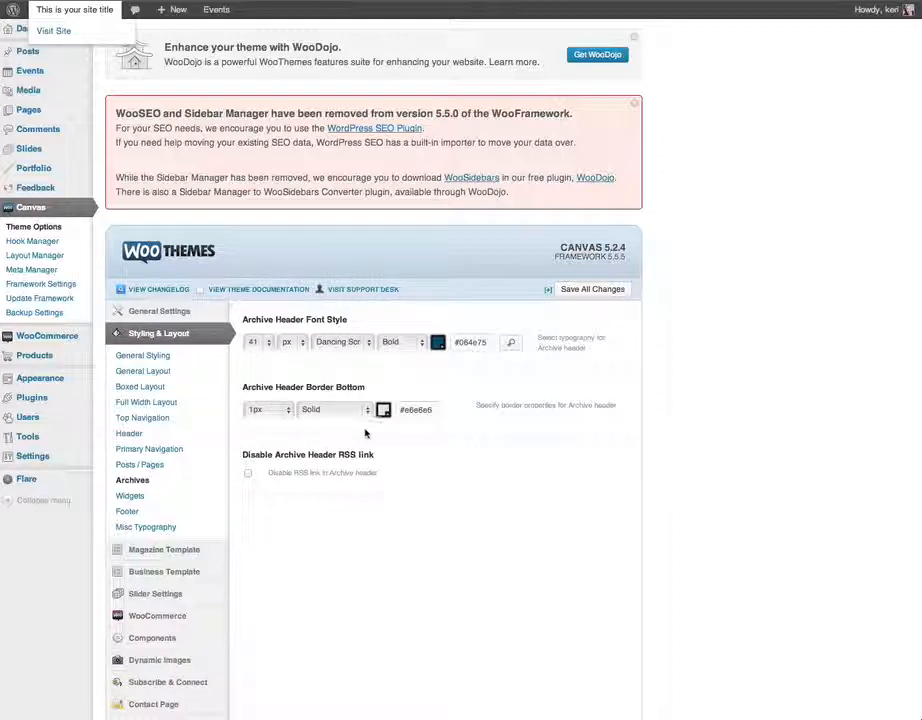
left_click(131, 497)
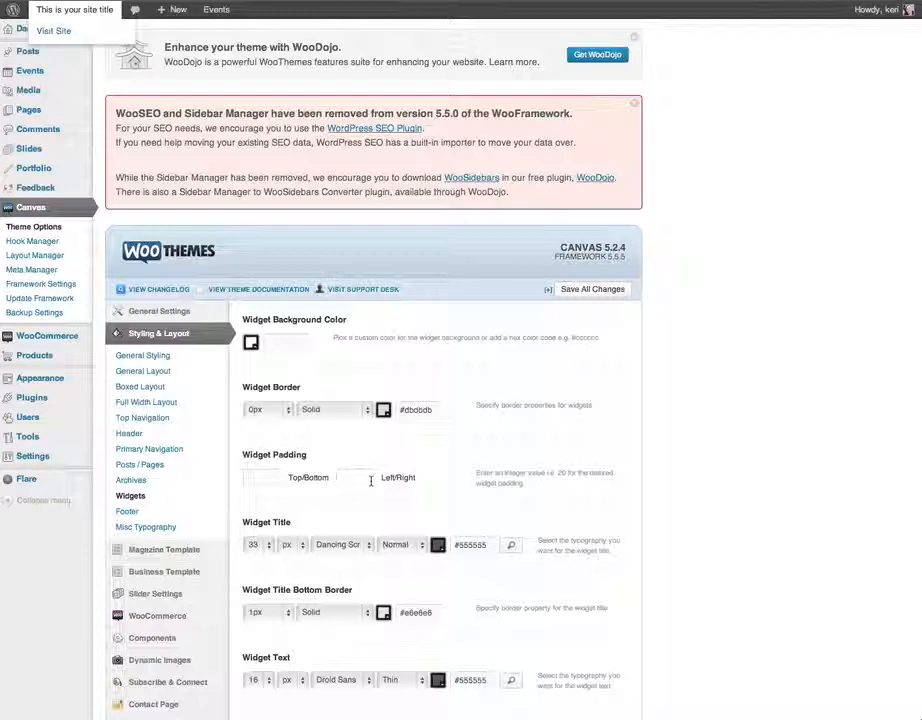
scroll(371, 482, "down", 3)
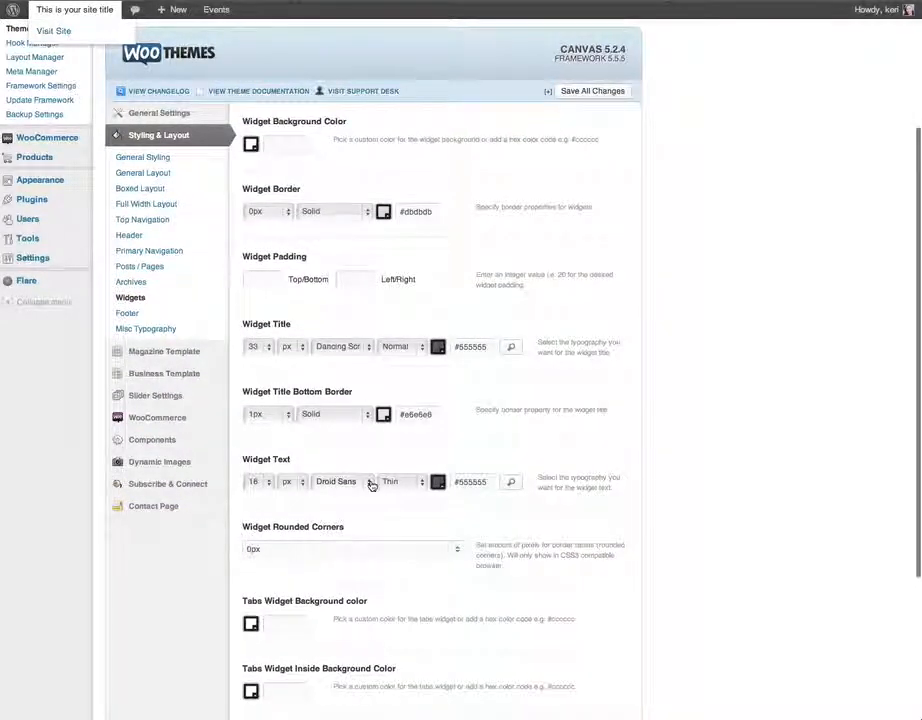
scroll(371, 485, "up", 2)
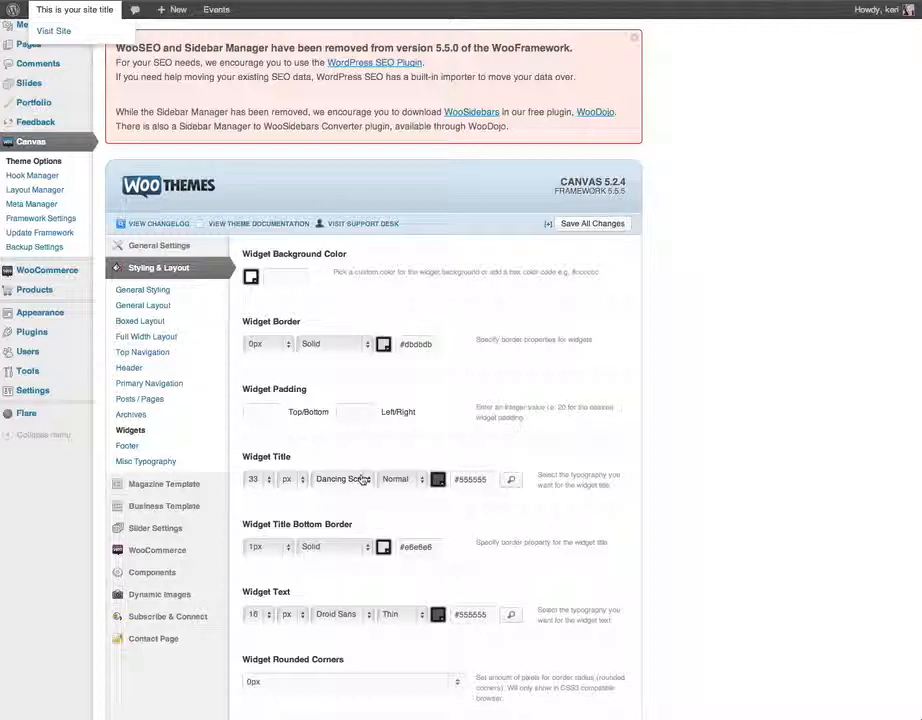
scroll(371, 485, "down", 2)
scroll(362, 478, "down", 4)
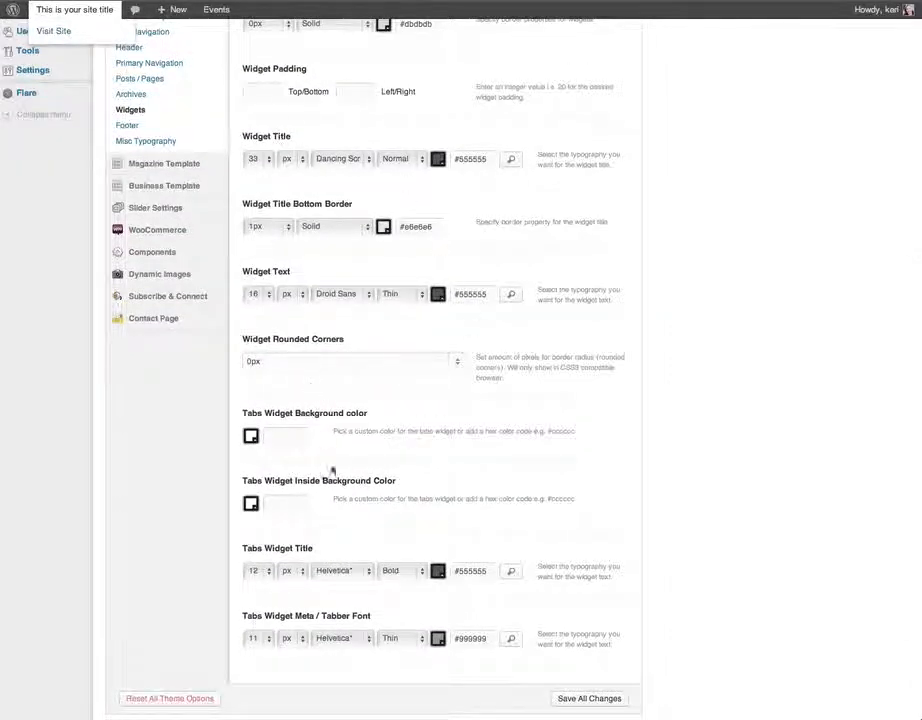
scroll(354, 393, "down", 1)
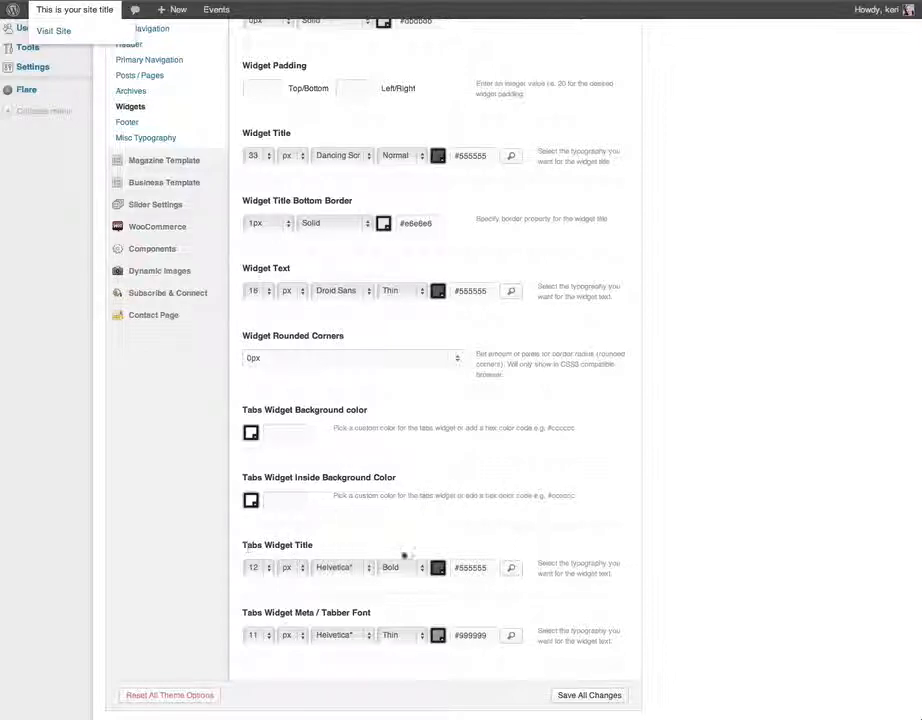
scroll(362, 520, "down", 2)
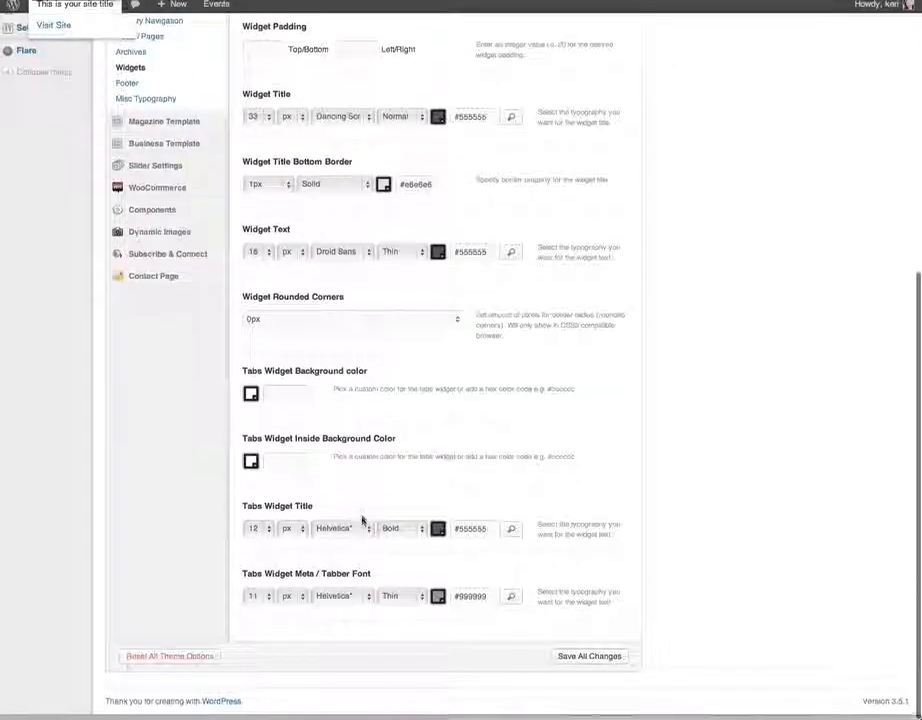
scroll(362, 520, "up", 10)
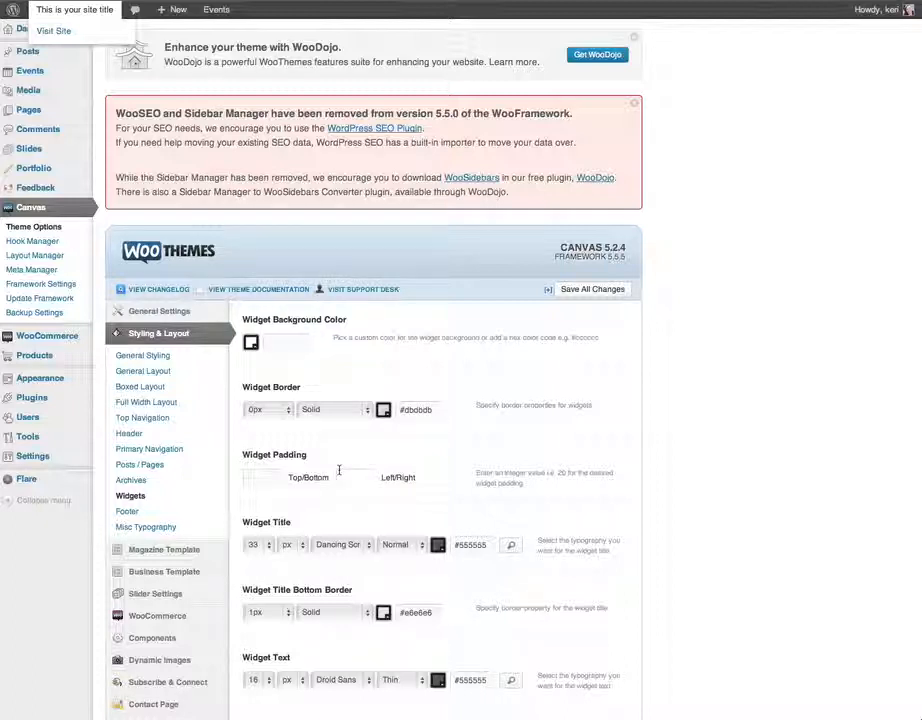
Step: Examine the Footer styling options for font, background, borders, rounded corners, affiliate link and custom footer text
left_click(150, 514)
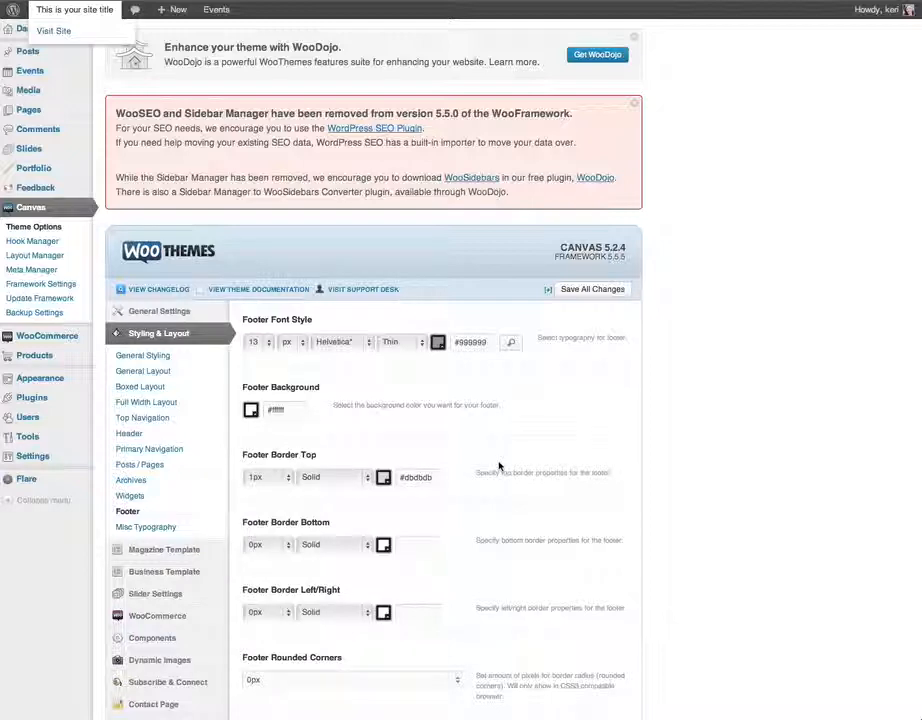
scroll(499, 466, "down", 5)
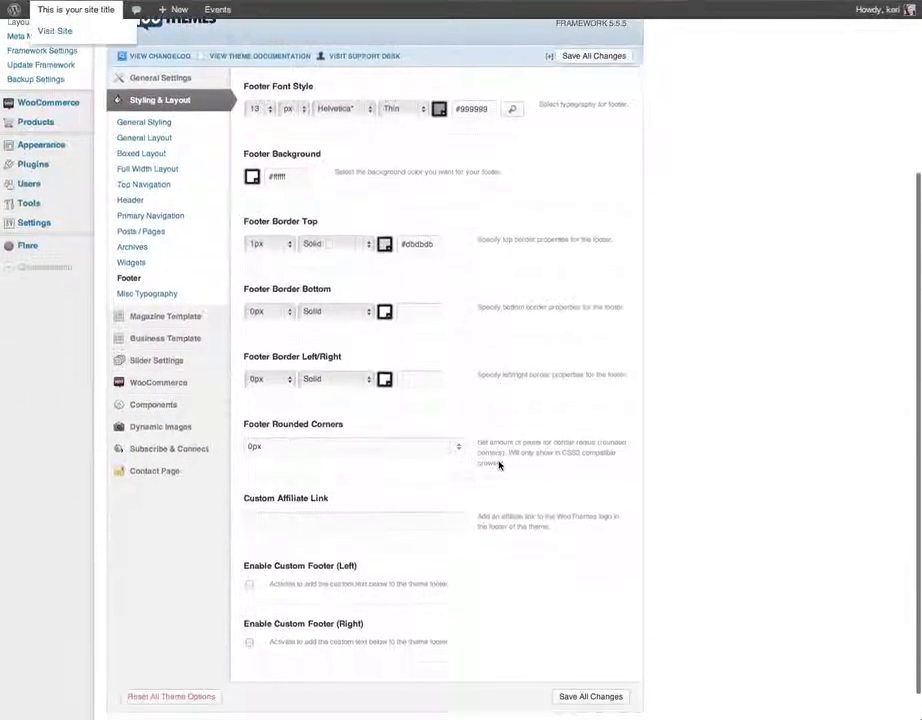
scroll(499, 466, "down", 1)
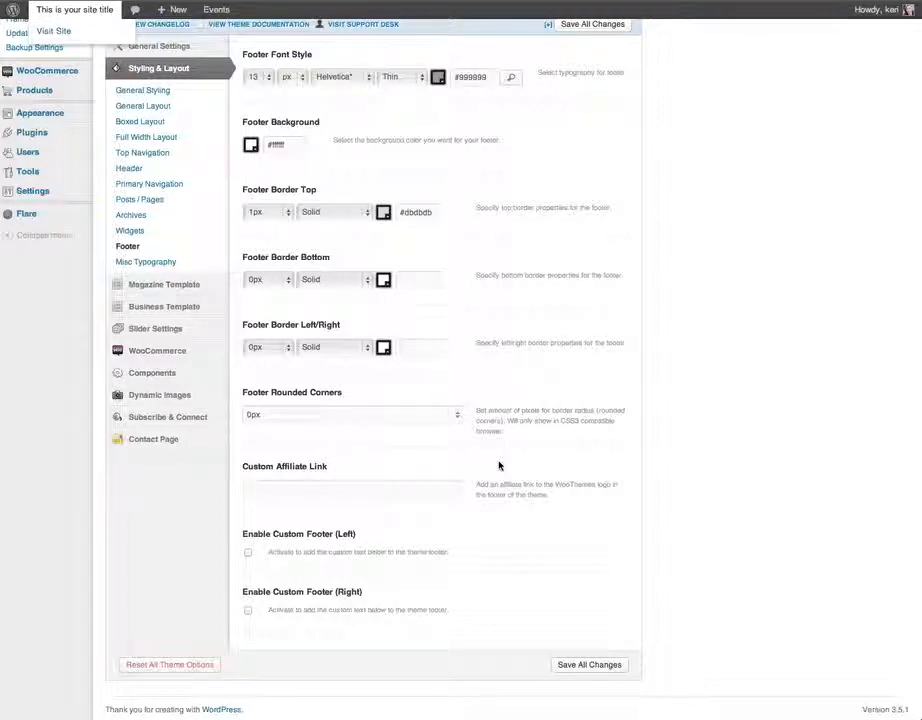
scroll(499, 466, "up", 5)
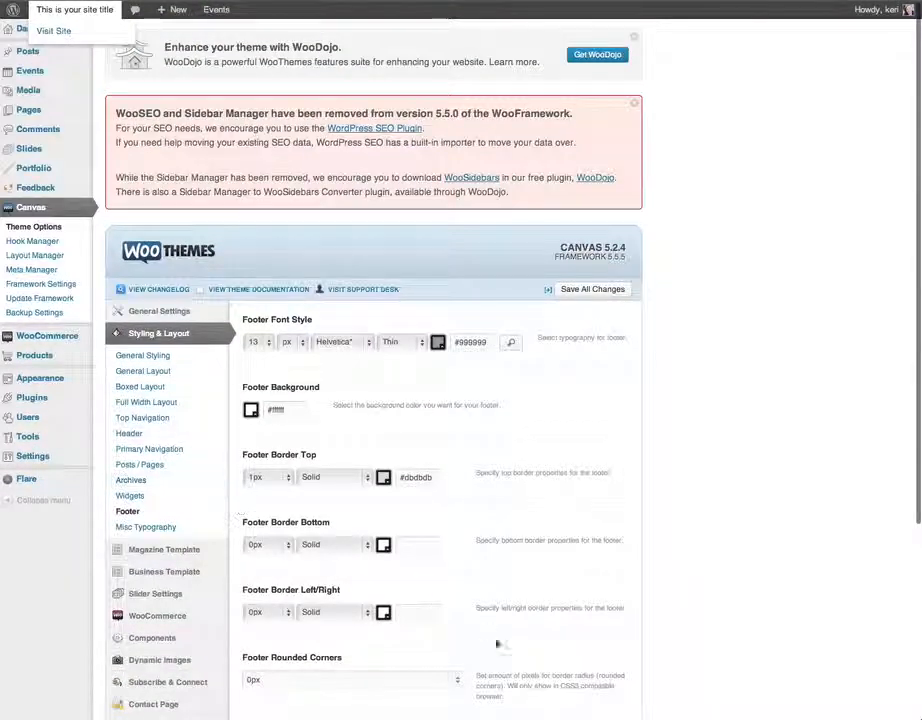
Step: Examine the Misc Typography options for general text and the H1 to H6 heading font styles
left_click(175, 533)
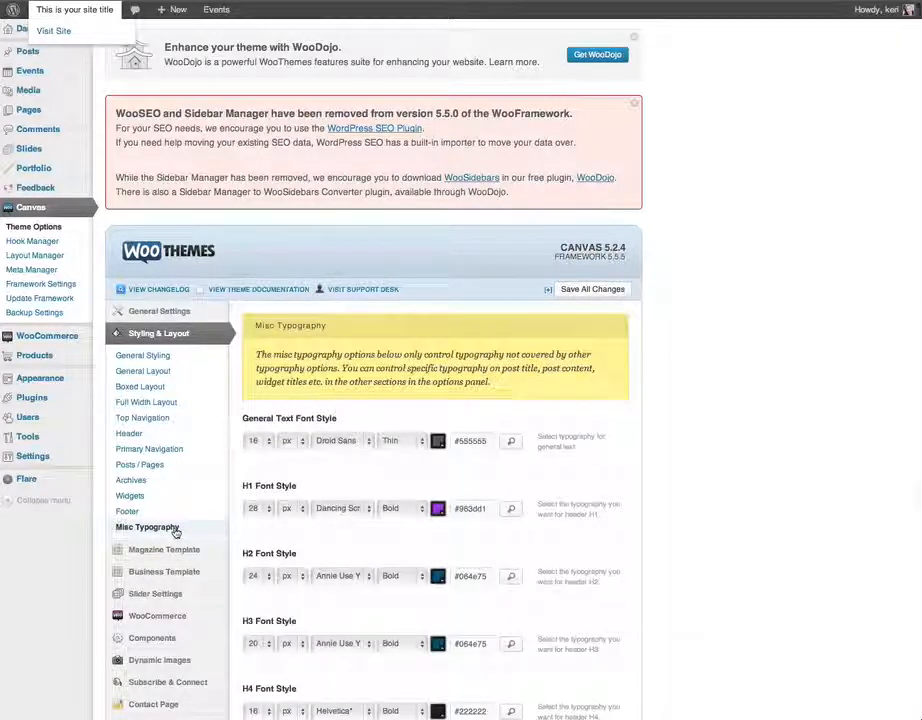
scroll(175, 533, "down", 3)
scroll(175, 533, "down", 2)
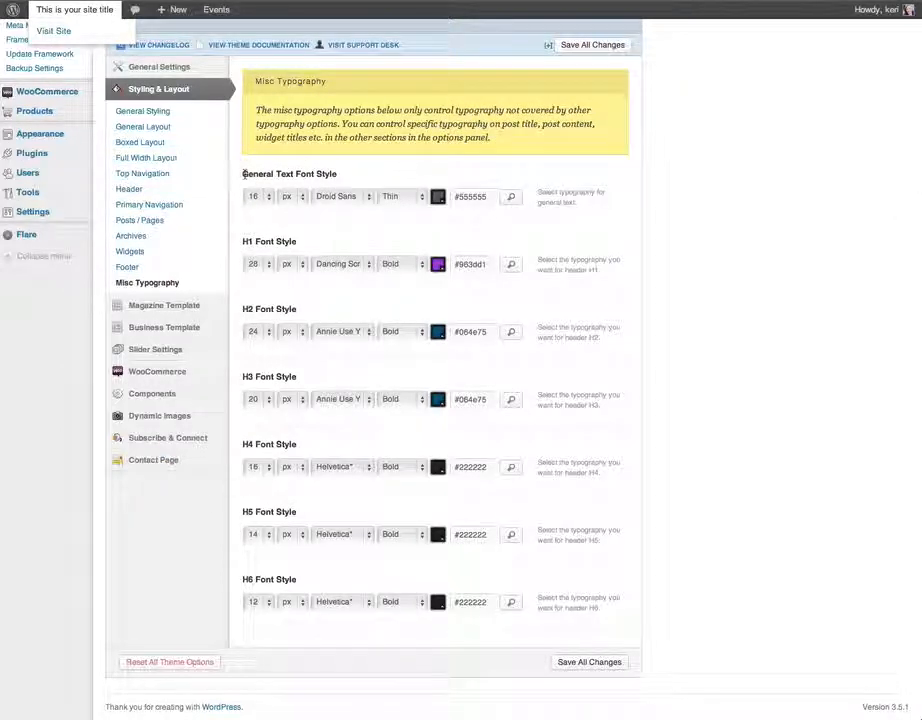
Step: Highlight the General Text Font Style label and the block of H1 to H6 font style settings in Misc Typography
left_click_drag(243, 174, 336, 174)
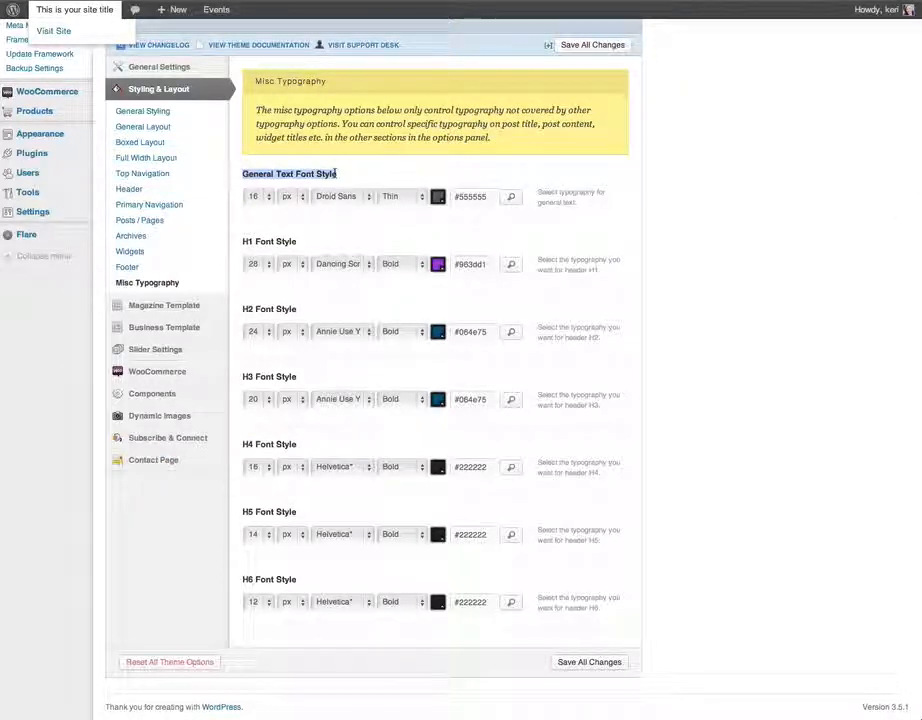
left_click(348, 177)
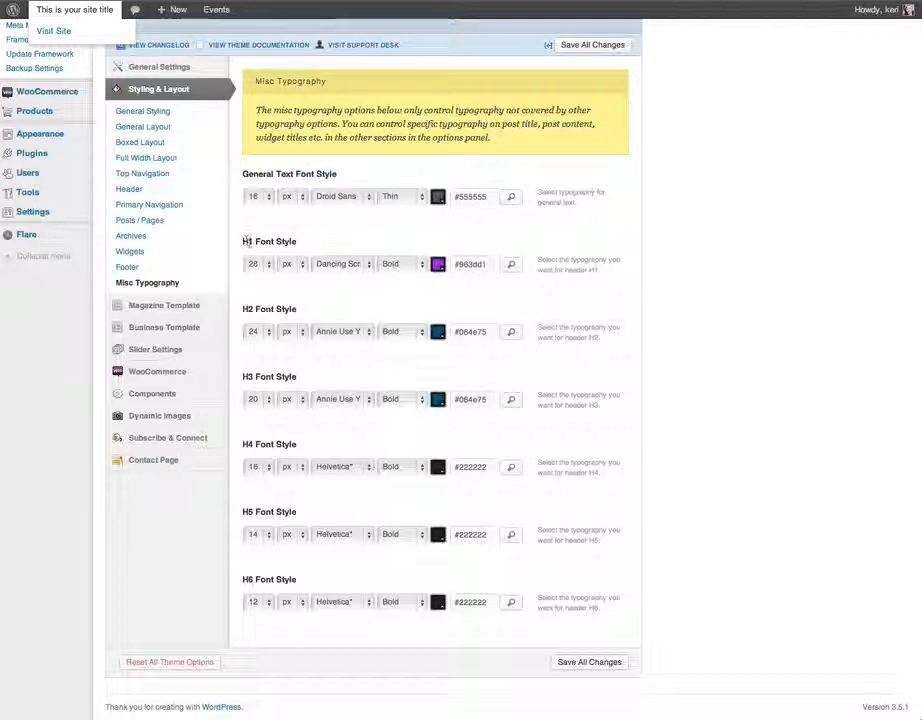
left_click_drag(242, 241, 355, 637)
left_click(356, 637)
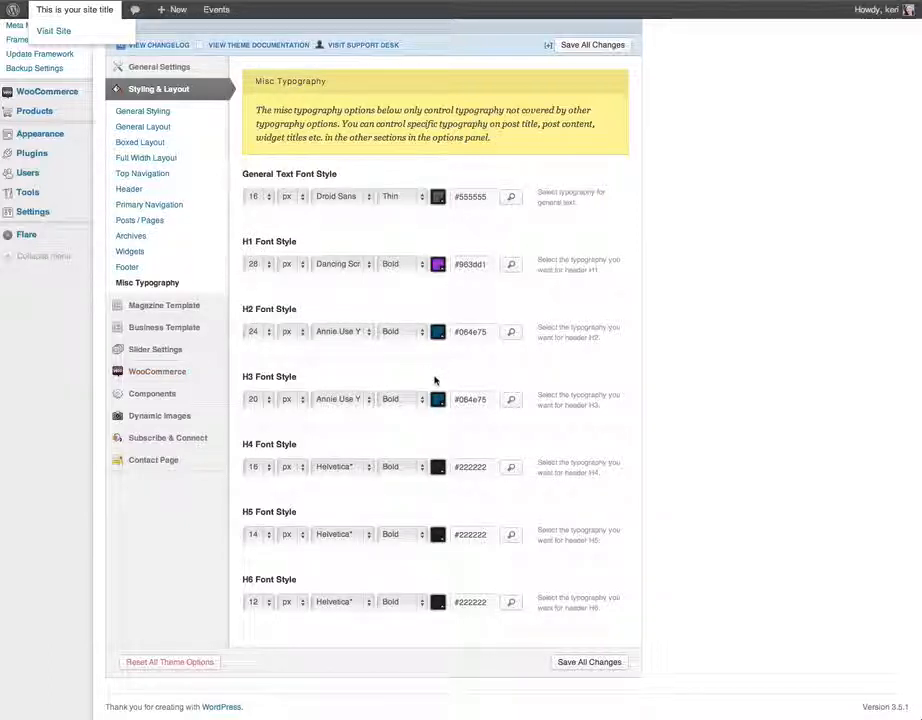
Step: Examine the General Styling color options for links, link hover, buttons, button hover and general borders
left_click(178, 115)
scroll(409, 338, "up", 2)
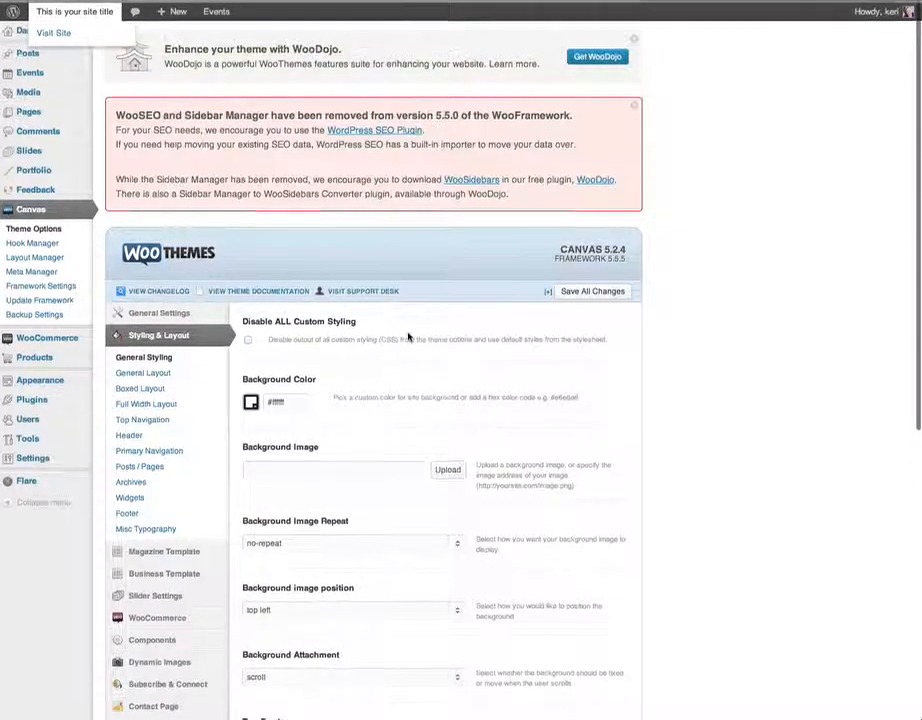
scroll(409, 338, "down", 5)
scroll(409, 338, "down", 2)
scroll(409, 338, "down", 2)
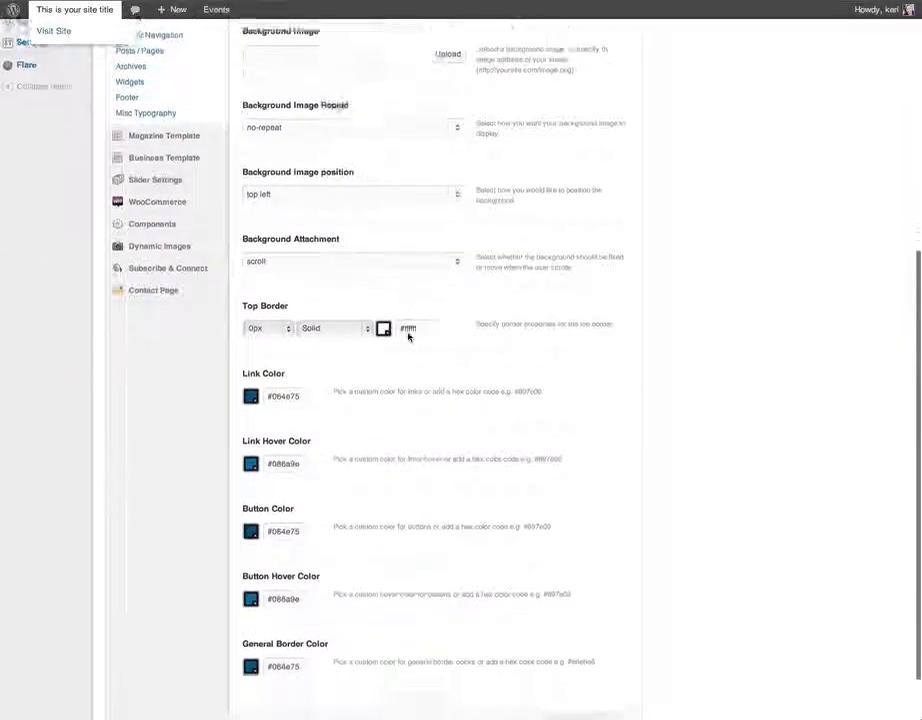
scroll(408, 337, "down", 1)
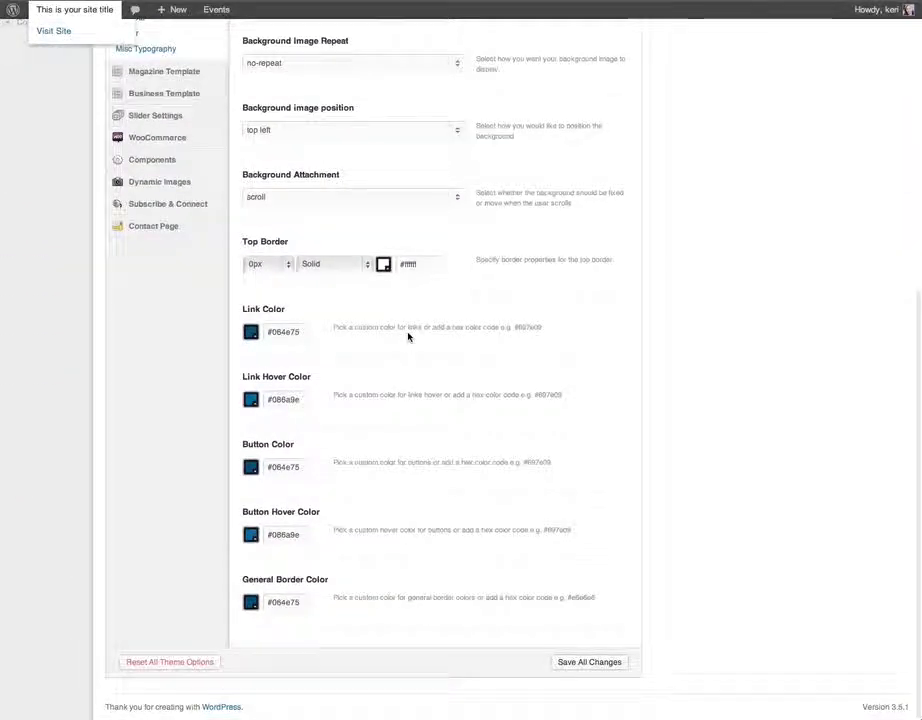
left_click_drag(237, 303, 342, 378)
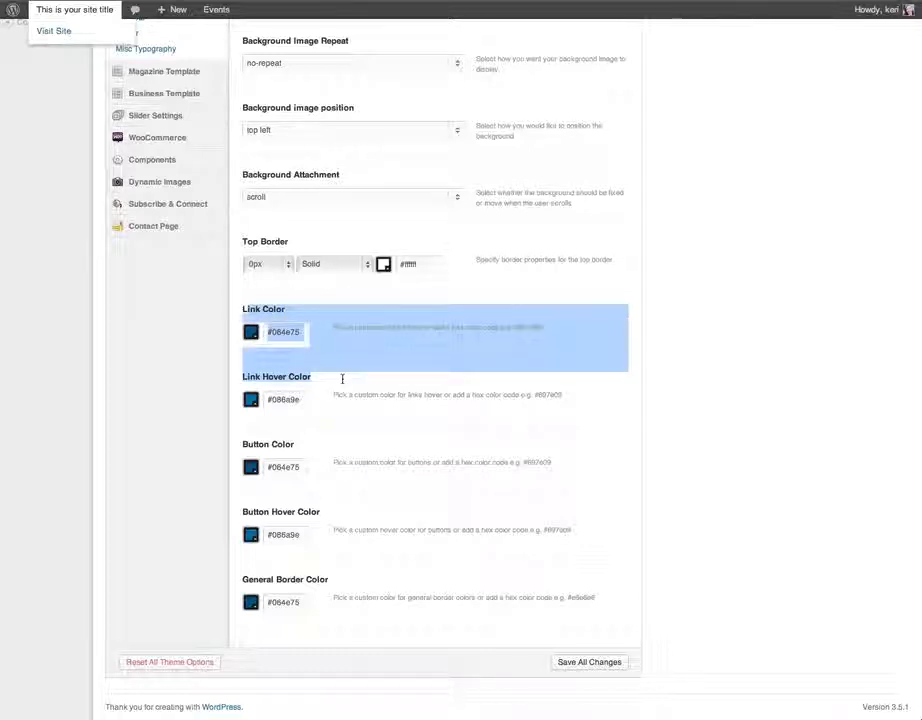
left_click_drag(240, 440, 316, 580)
left_click(316, 580)
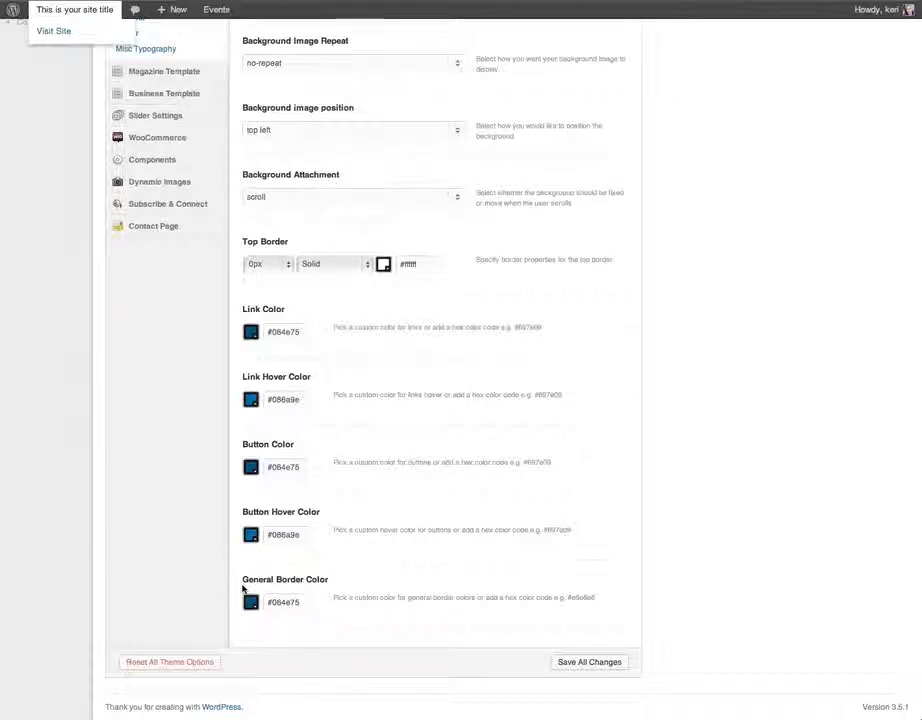
scroll(730, 540, "down", 2)
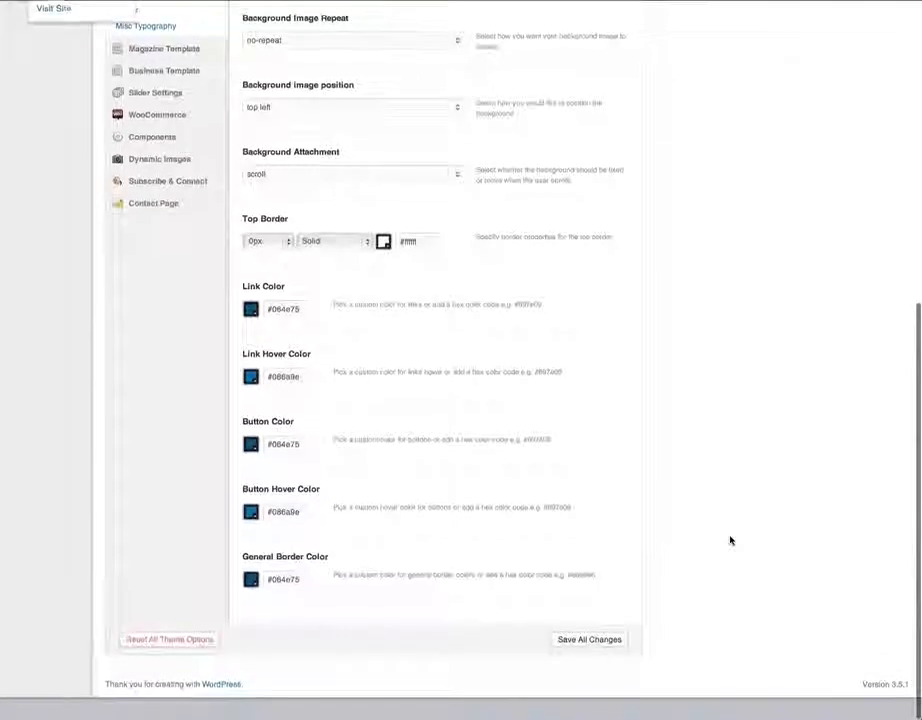
scroll(730, 540, "up", 10)
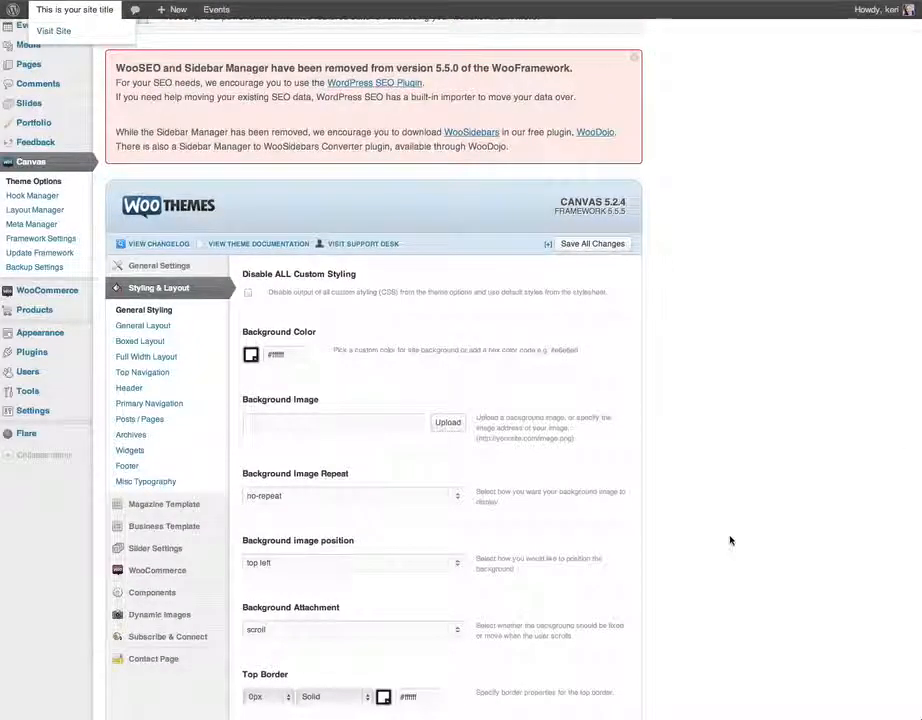